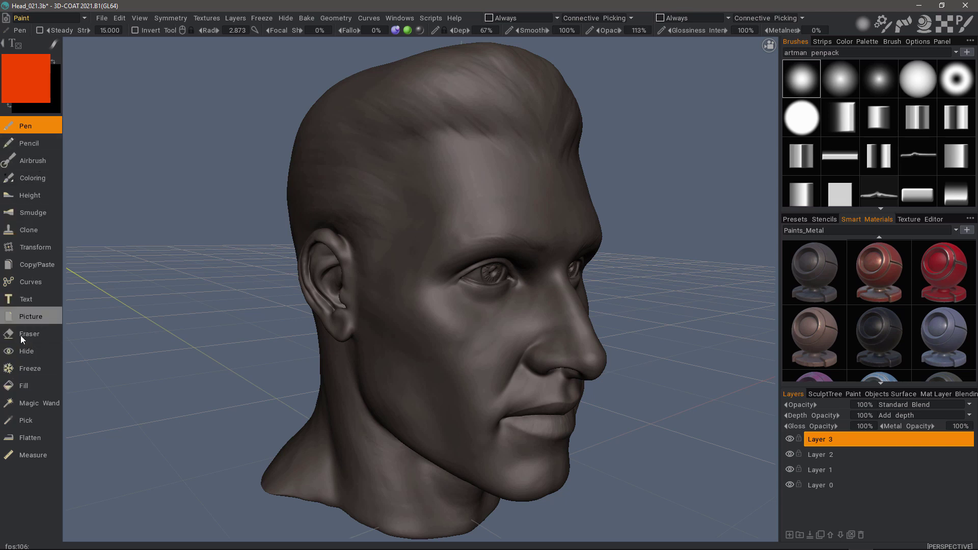
# Cycle the tool panel through compact, icon-grid, two-column and text-only layouts, then bring up the room list
pyautogui.click(10, 46)
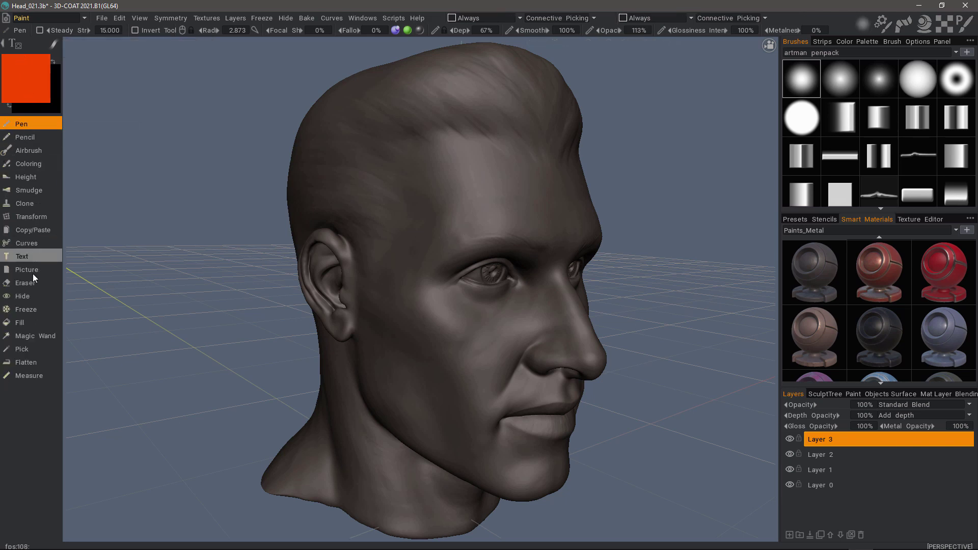
pyautogui.click(16, 45)
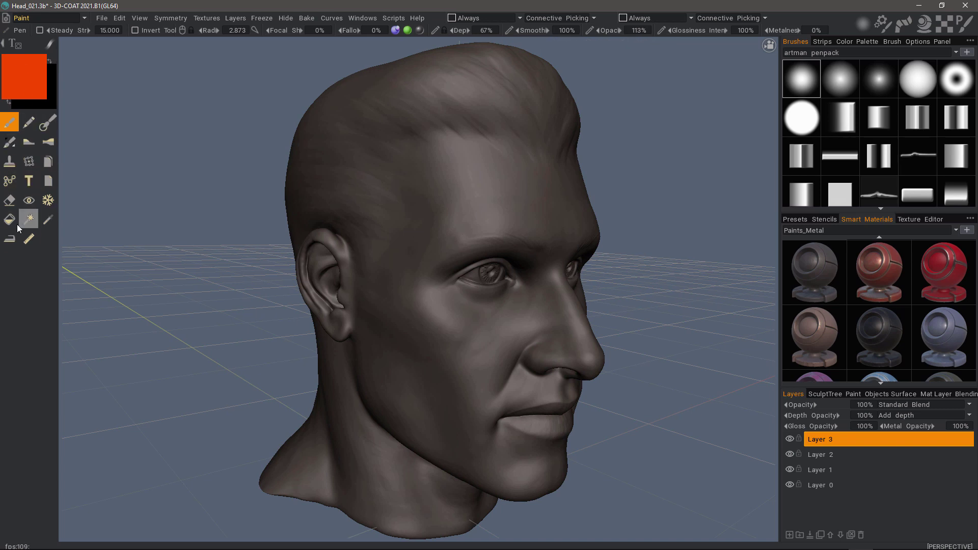
pyautogui.click(15, 45)
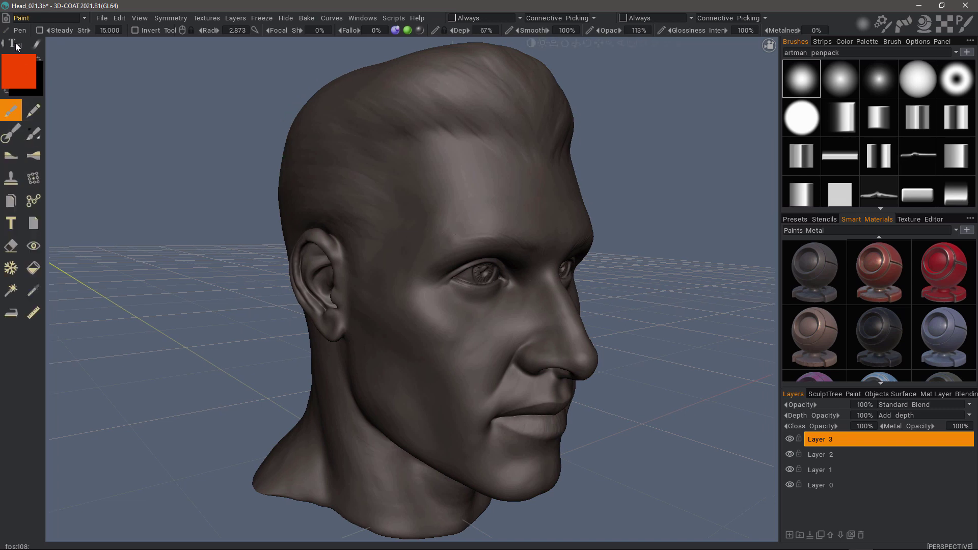
pyautogui.click(15, 45)
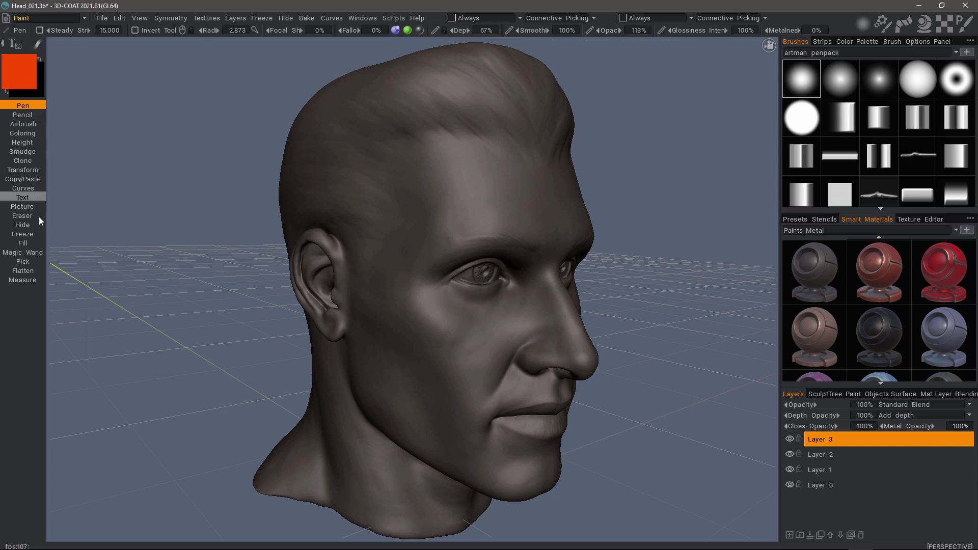
pyautogui.click(16, 45)
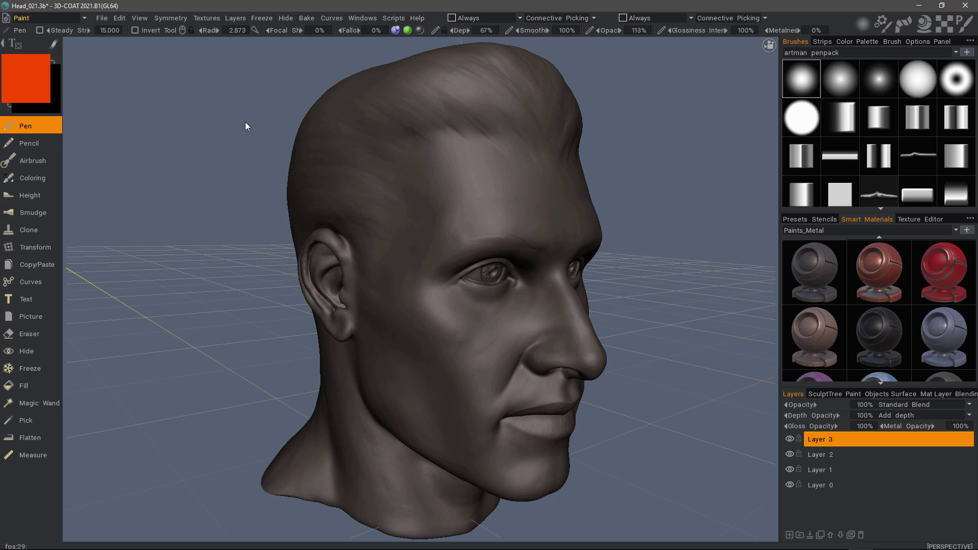
pyautogui.click(86, 18)
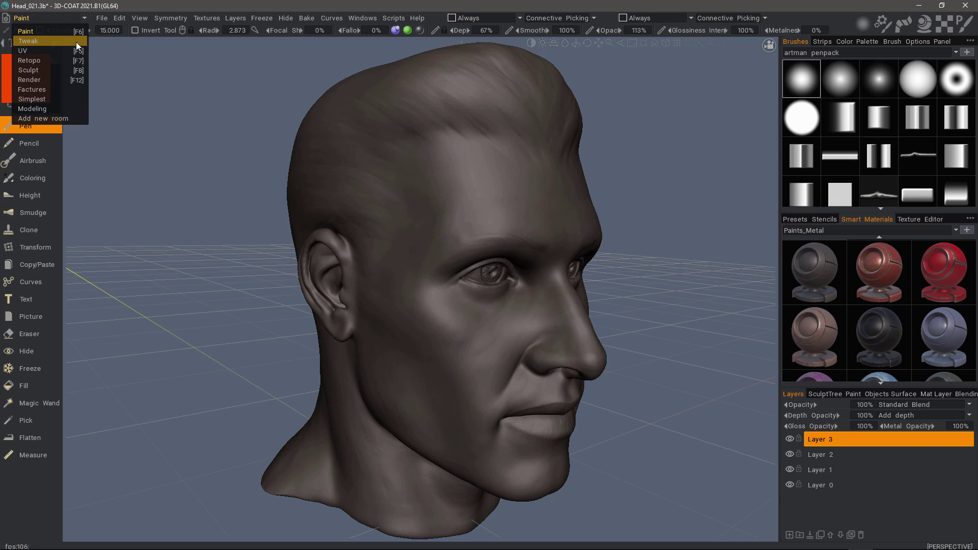
# Tour the Retopo, Paint and UV rooms with Ctrl+R/P/U hotkeys, ending in Sculpt via Ctrl+S
pyautogui.press('End')
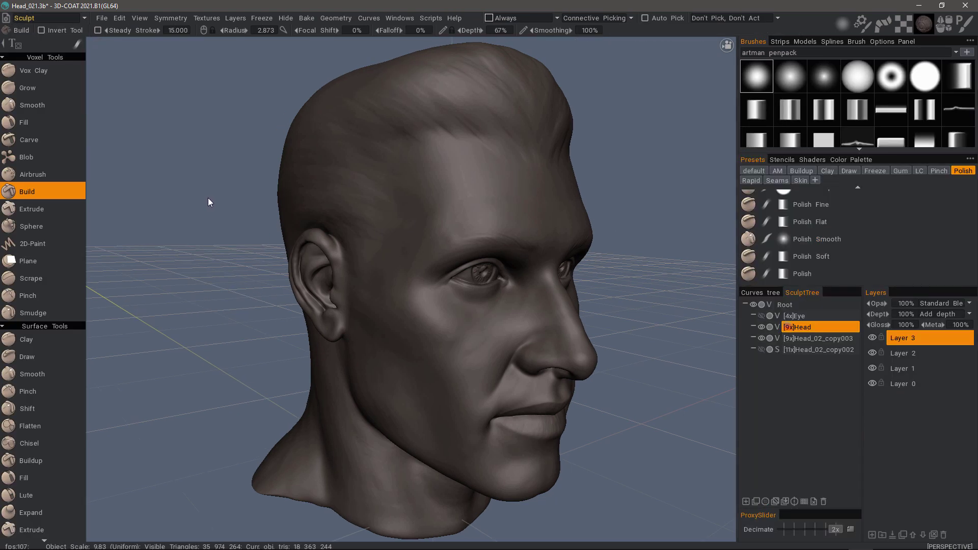
pyautogui.hotkey('ctrl', 'r')
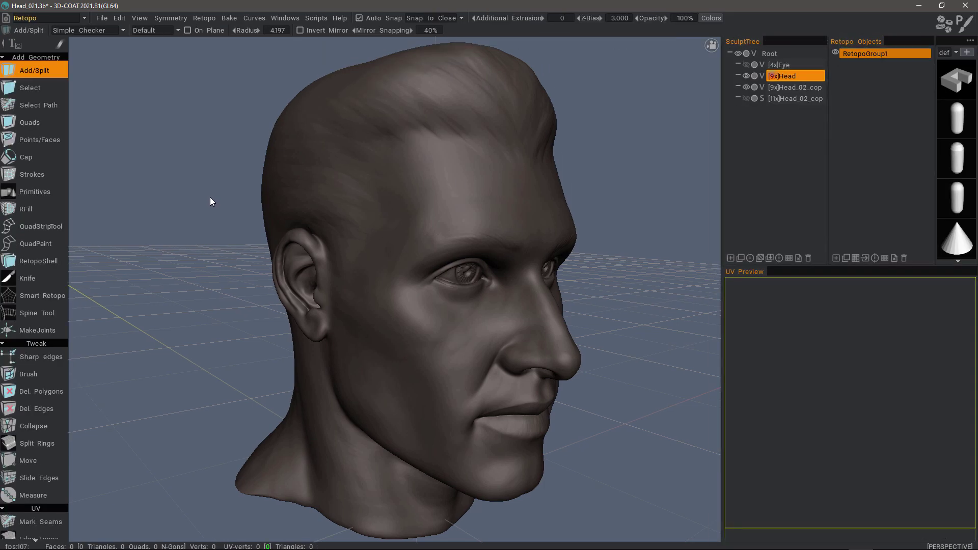
pyautogui.hotkey('ctrl', 'p')
pyautogui.hotkey('ctrl', 'u')
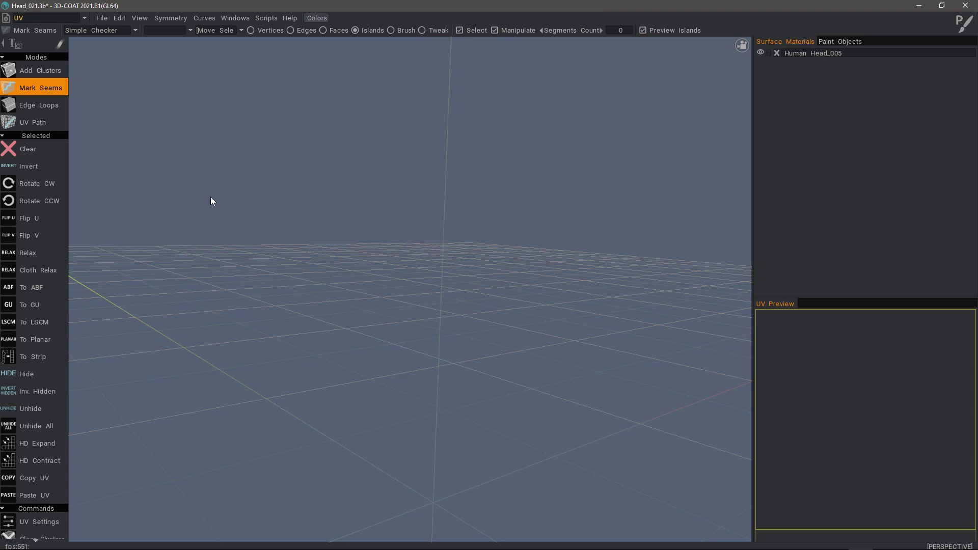
pyautogui.hotkey('ctrl', 'p')
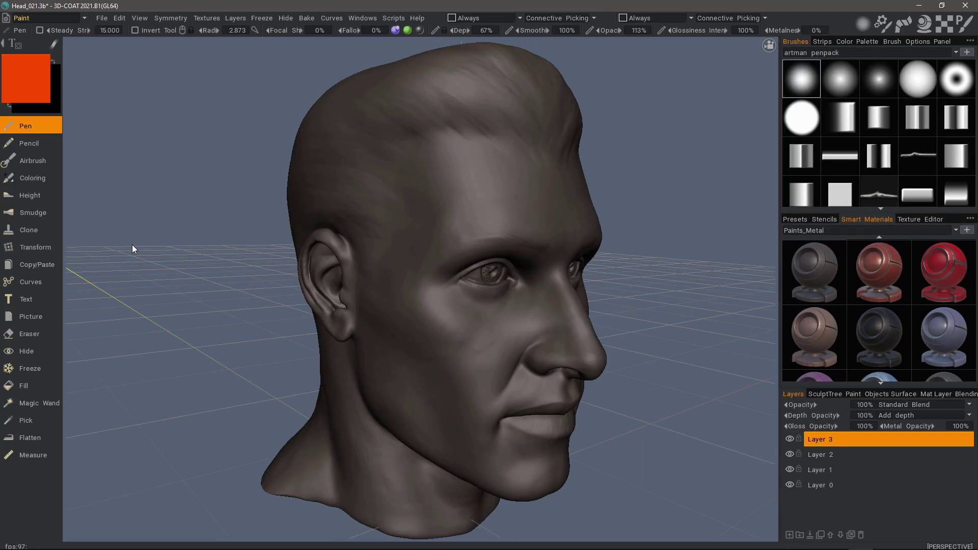
pyautogui.hotkey('ctrl', 'r')
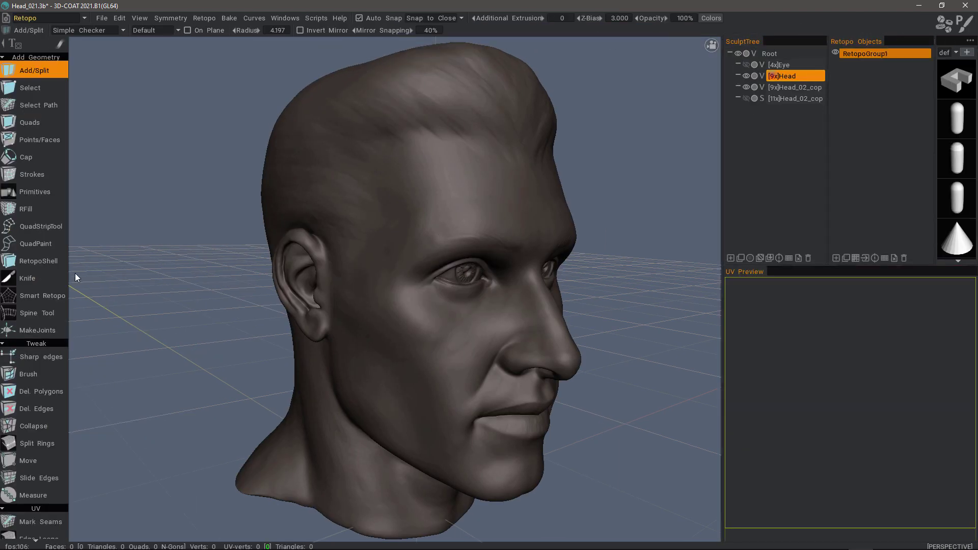
pyautogui.hotkey('ctrl', 's')
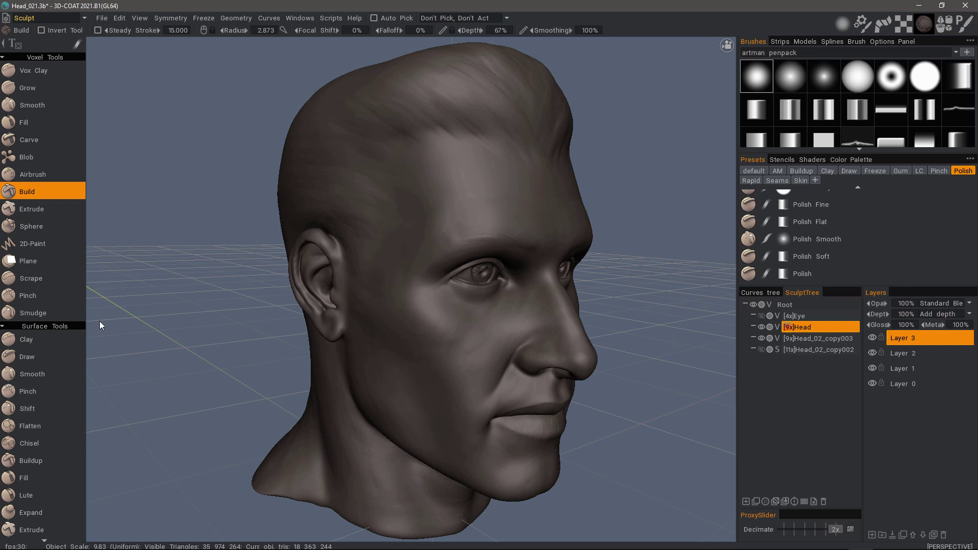
pyautogui.scroll(-5, 75, 274)
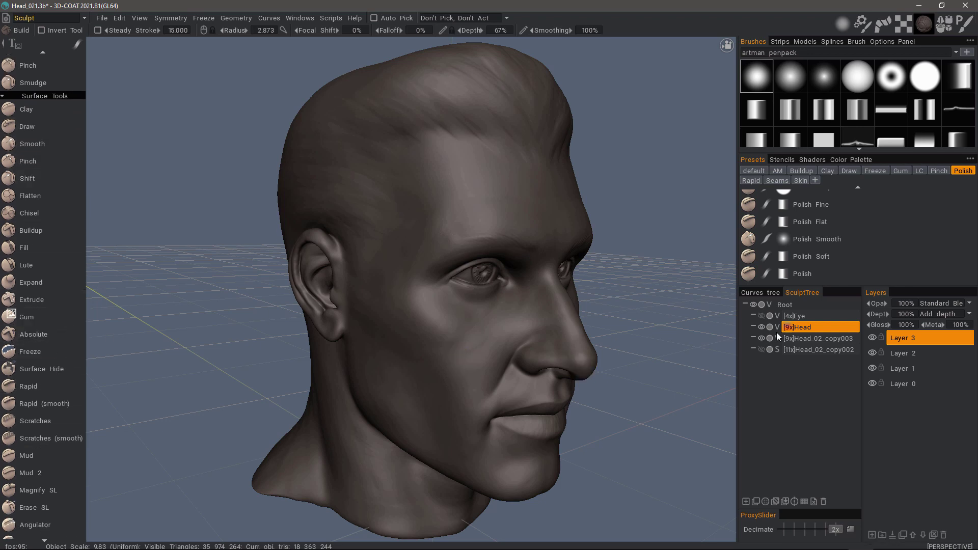
pyautogui.moveTo(811, 326)
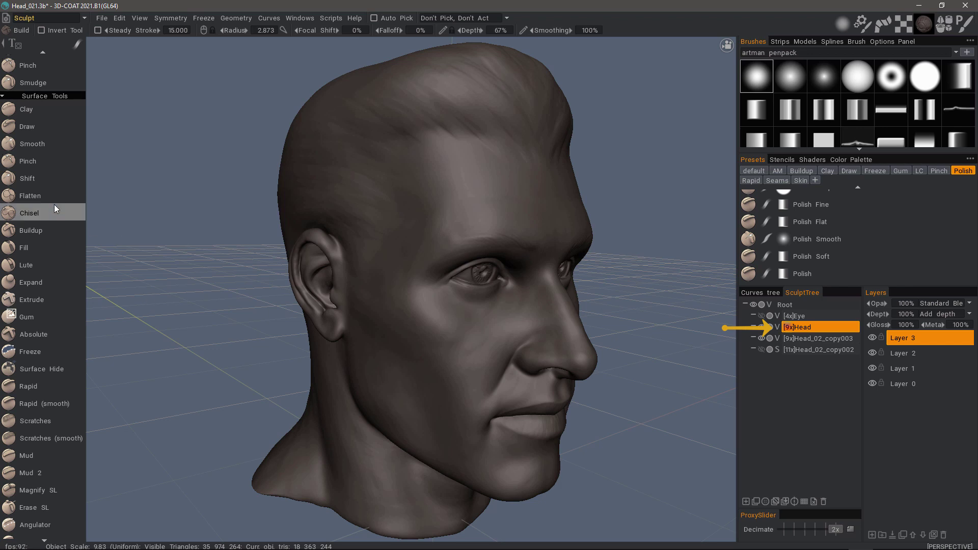
pyautogui.click(53, 161)
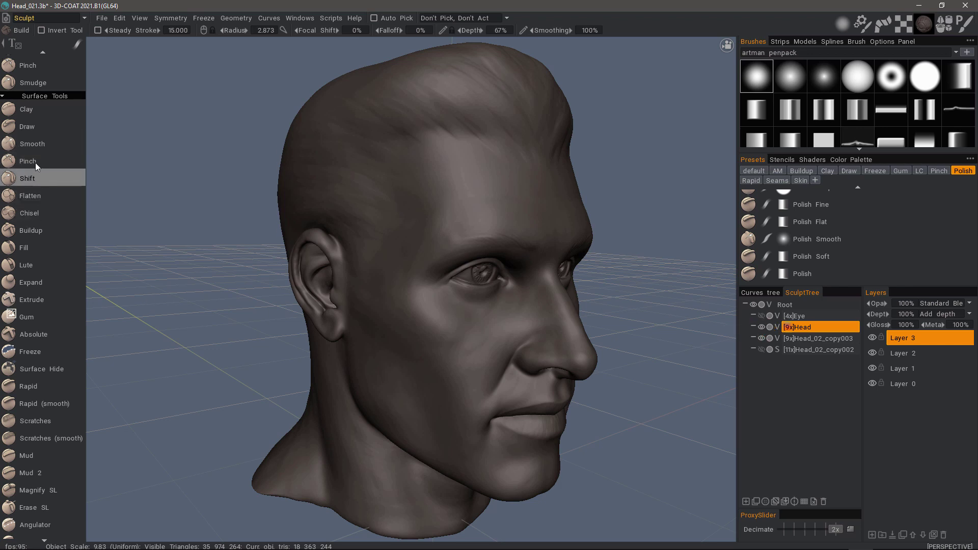
pyautogui.click(53, 129)
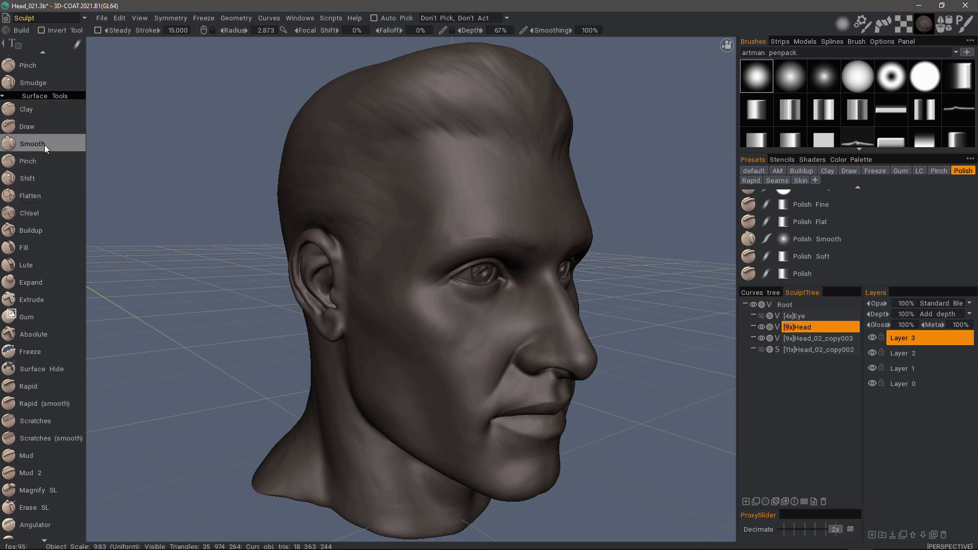
pyautogui.scroll(-10, 66, 397)
pyautogui.scroll(-2, 75, 161)
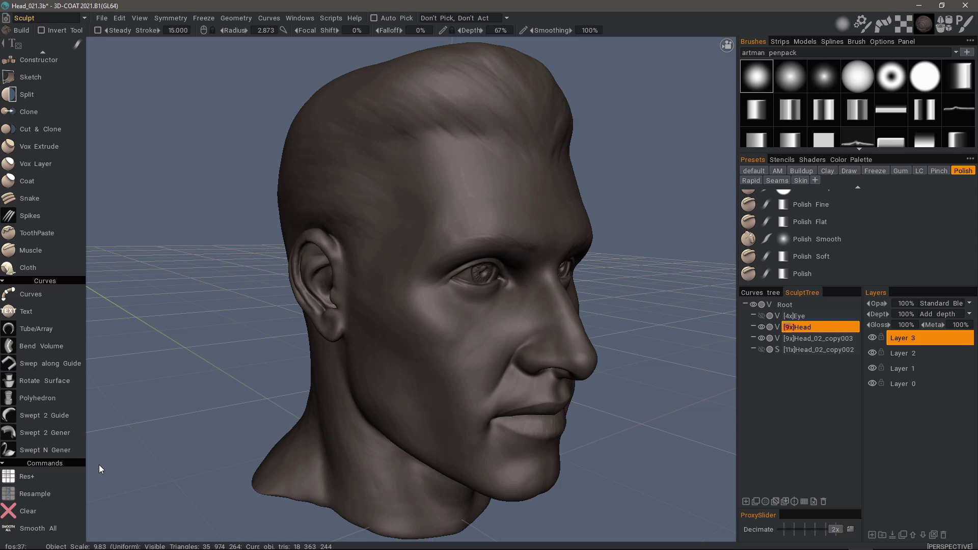
pyautogui.scroll(10, 54, 353)
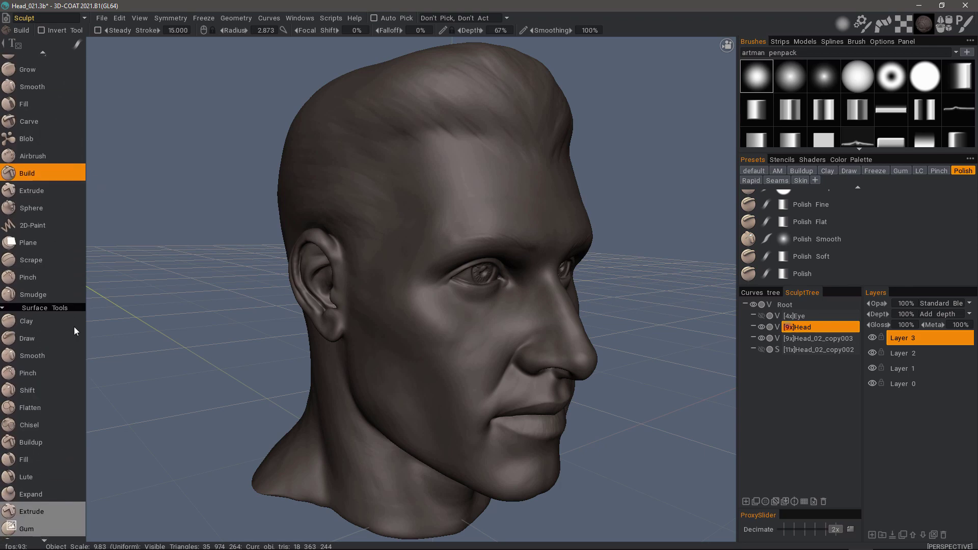
pyautogui.scroll(1, 74, 326)
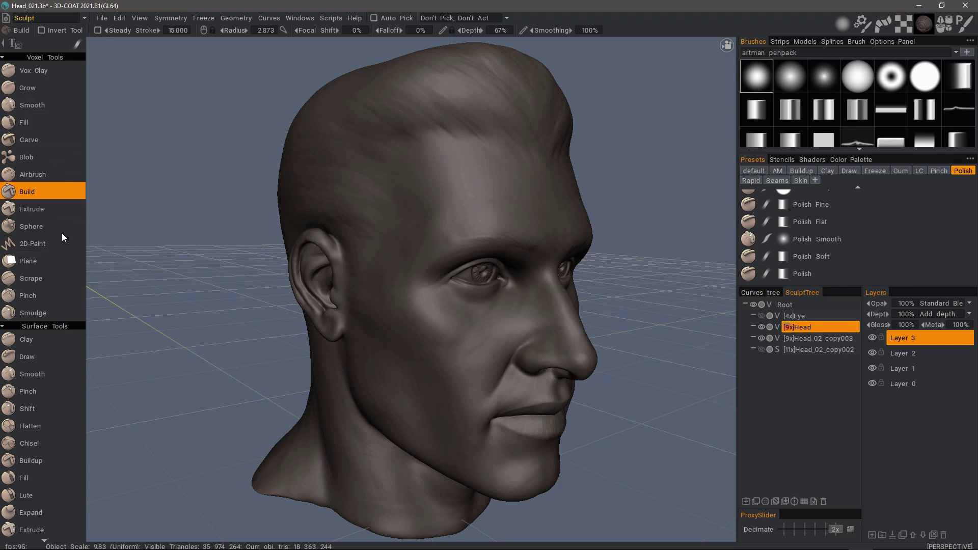
pyautogui.scroll(-10, 45, 438)
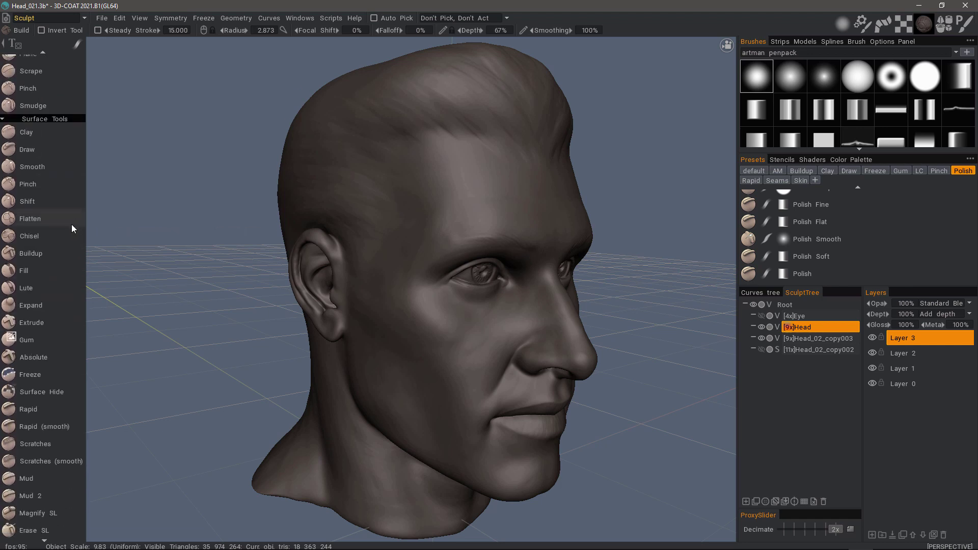
pyautogui.scroll(-8, 71, 228)
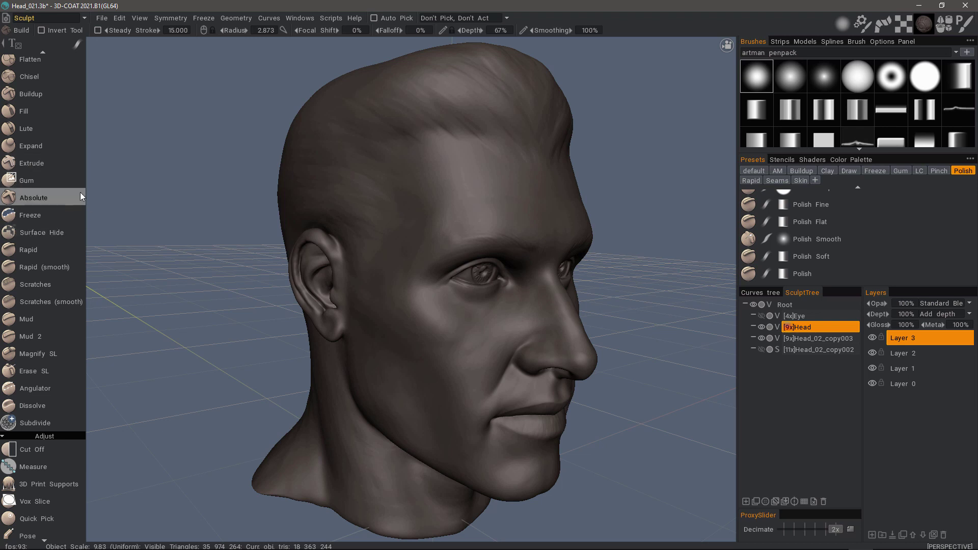
pyautogui.scroll(3, 59, 151)
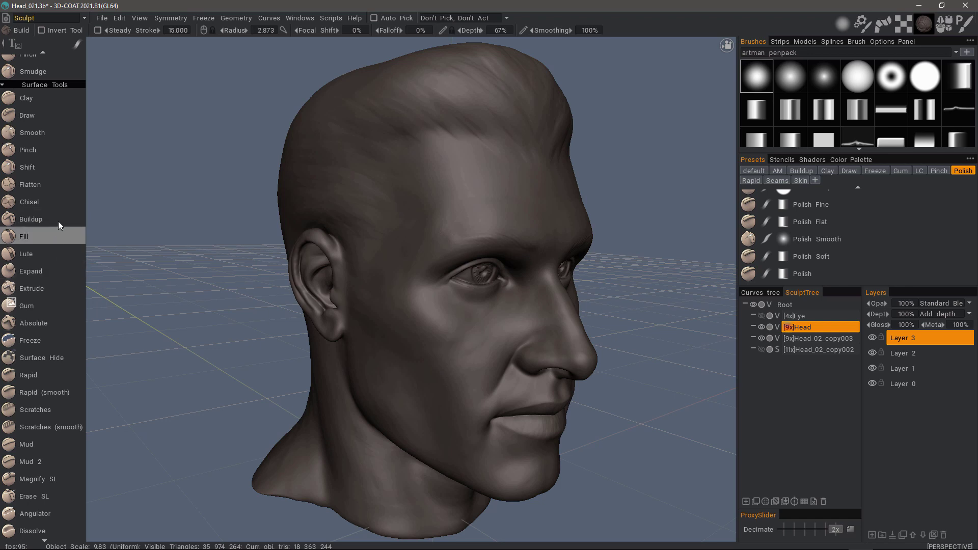
pyautogui.scroll(4, 67, 213)
pyautogui.scroll(2, 60, 331)
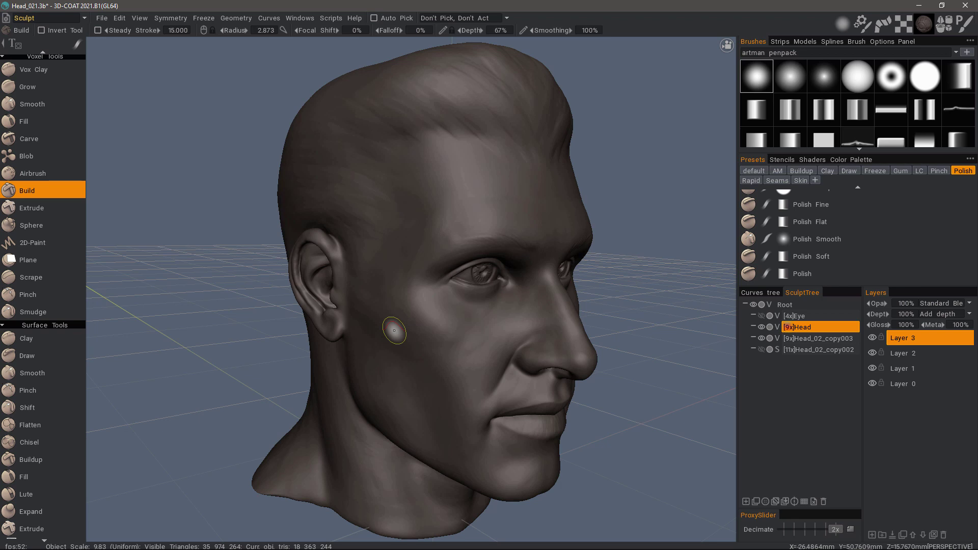
pyautogui.scroll(-5, 74, 360)
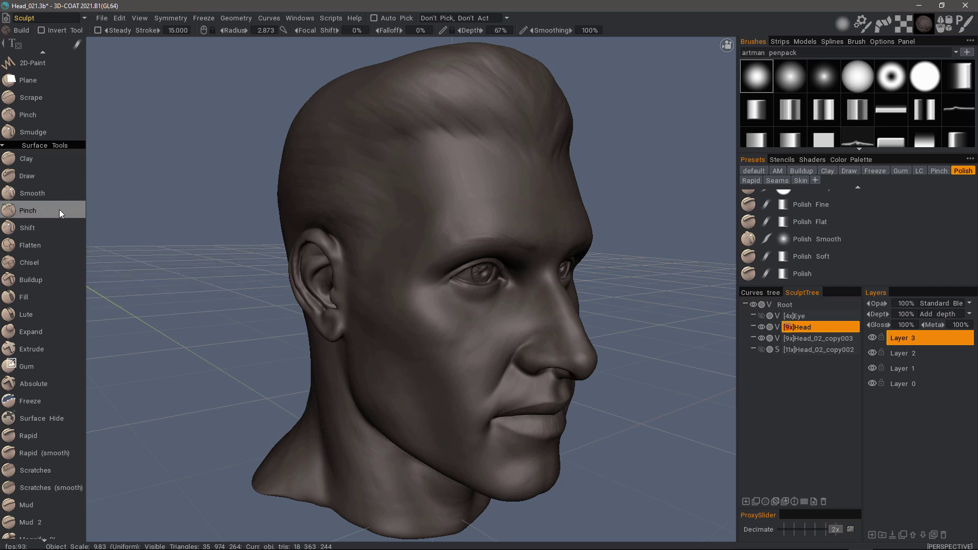
pyautogui.click(906, 338)
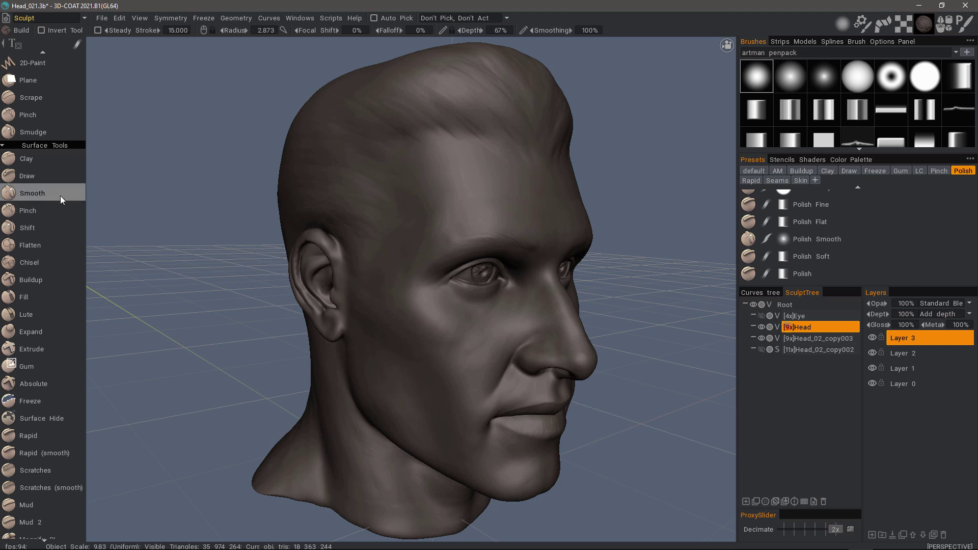
pyautogui.scroll(4, 58, 176)
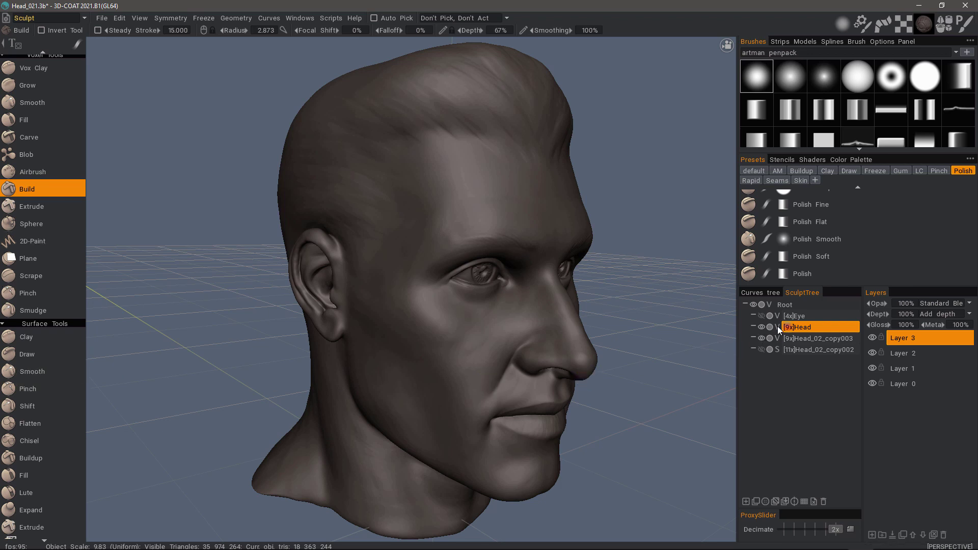
# On Layer 3, build a subtle forehead ridge and small dabs on the brow with Build
pyautogui.click(897, 338)
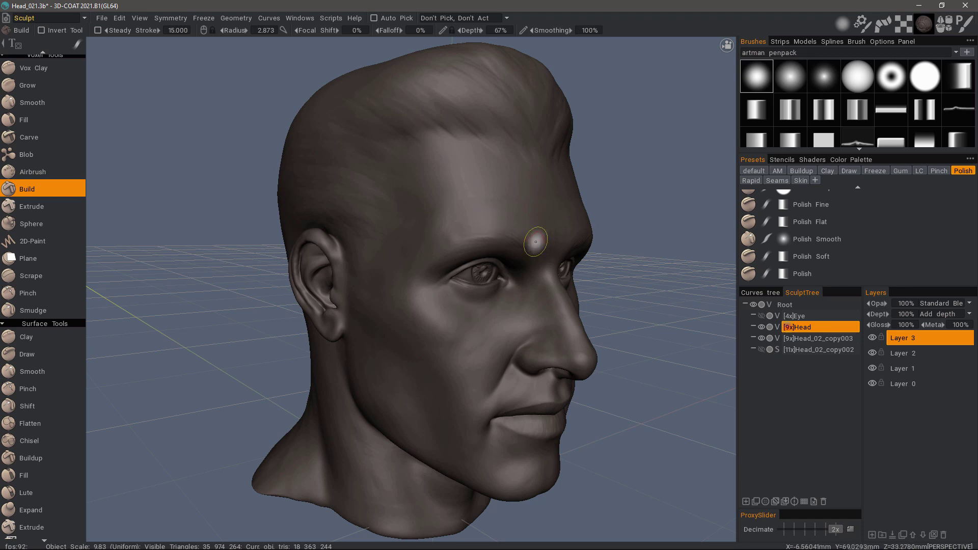
pyautogui.moveTo(239, 132); pyautogui.dragTo(101, 117)
pyautogui.moveTo(265, 153); pyautogui.dragTo(214, 153)
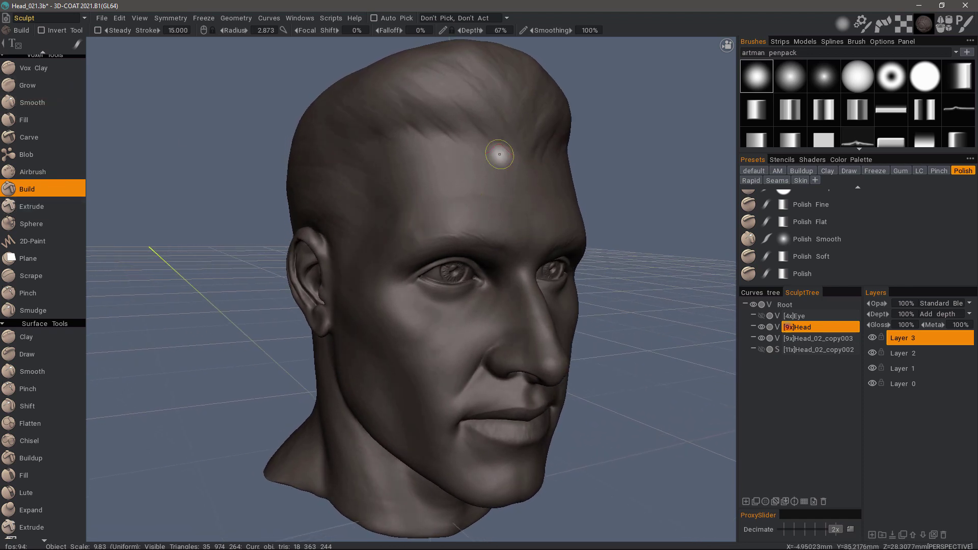
pyautogui.moveTo(474, 187)
pyautogui.mouseDown()
pyautogui.moveTo(474, 208)
pyautogui.moveTo(504, 210)
pyautogui.moveTo(433, 210)
pyautogui.moveTo(510, 209)
pyautogui.moveTo(505, 195)
pyautogui.moveTo(426, 207)
pyautogui.moveTo(507, 191)
pyautogui.moveTo(446, 207)
pyautogui.mouseUp()
pyautogui.click(411, 215)
pyautogui.click(482, 211)
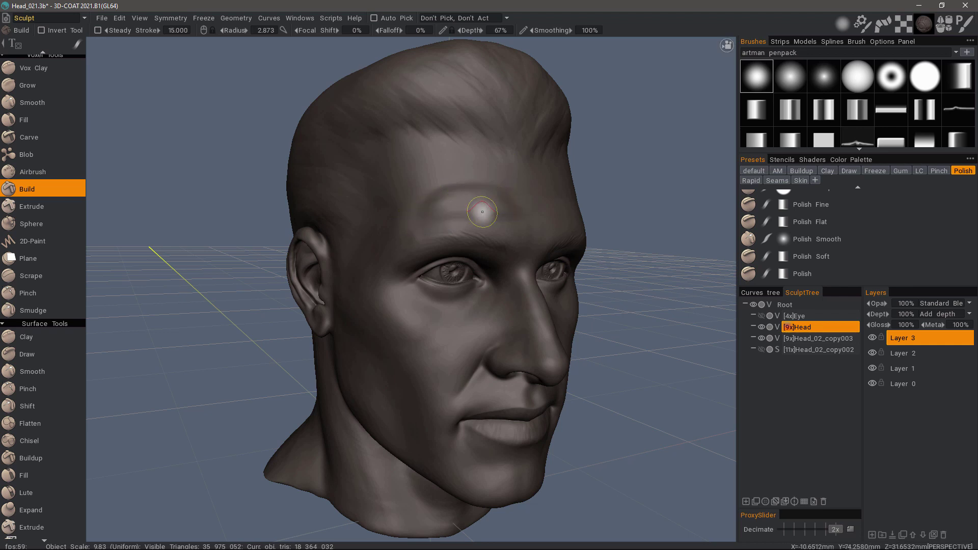
pyautogui.click(413, 226)
# Reselect the Head object and Layer 3, then switch to the Clay surface brush
pyautogui.click(853, 330)
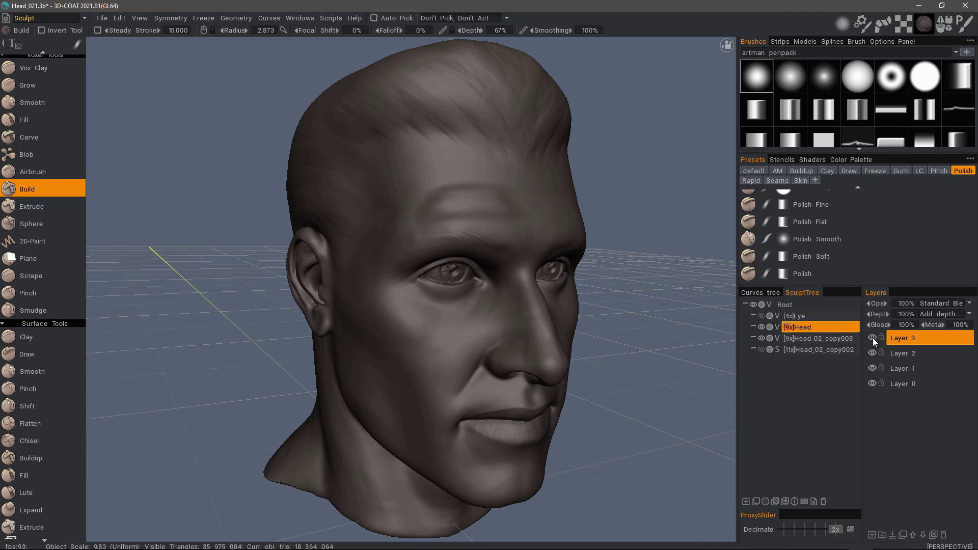
pyautogui.click(880, 339)
pyautogui.click(56, 337)
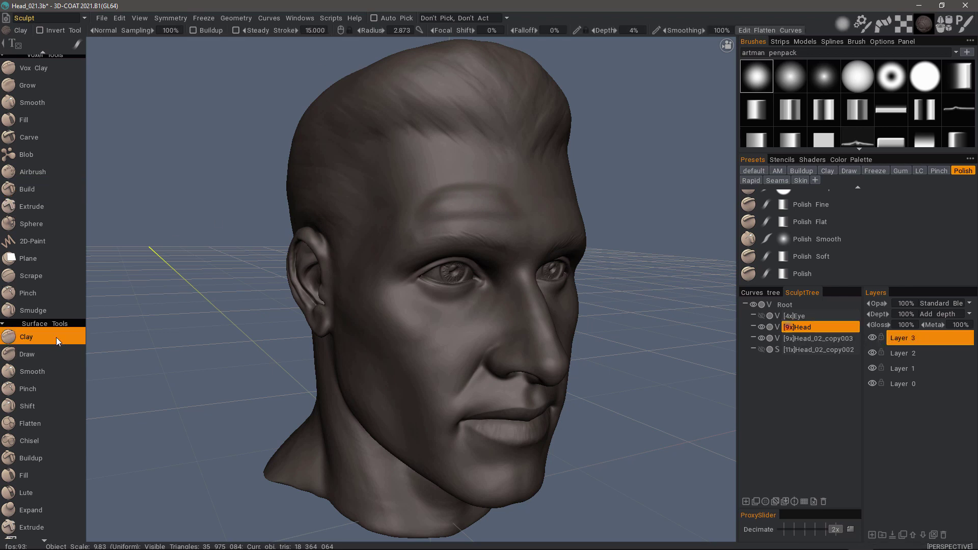
# Apply the Clay Soft preset and sculpt a stroke across the forehead
pyautogui.click(827, 171)
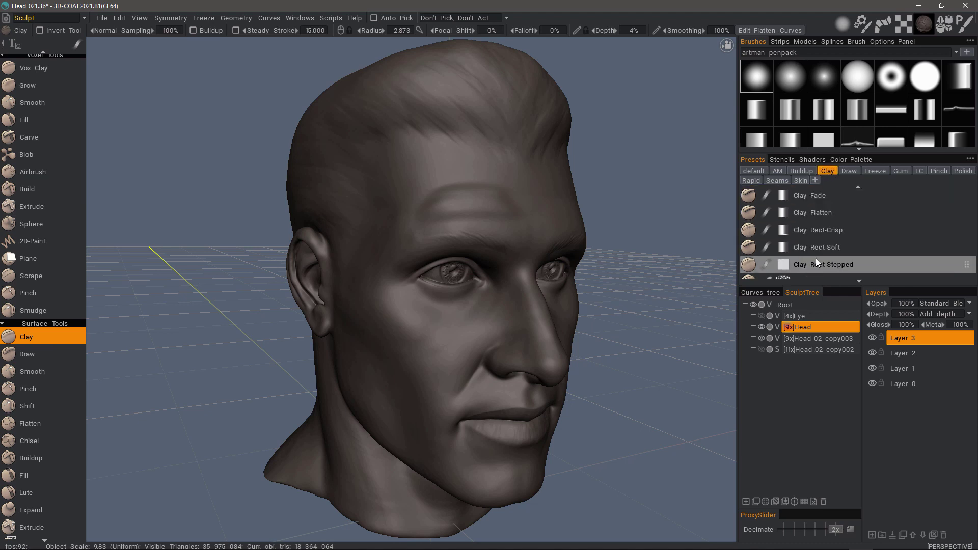
pyautogui.scroll(-2, 814, 224)
pyautogui.scroll(-6, 815, 226)
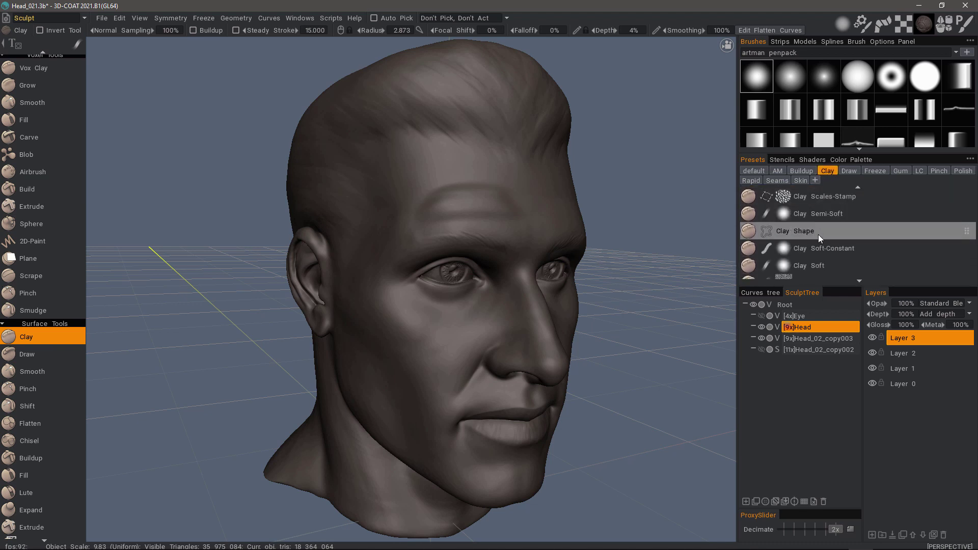
pyautogui.click(815, 242)
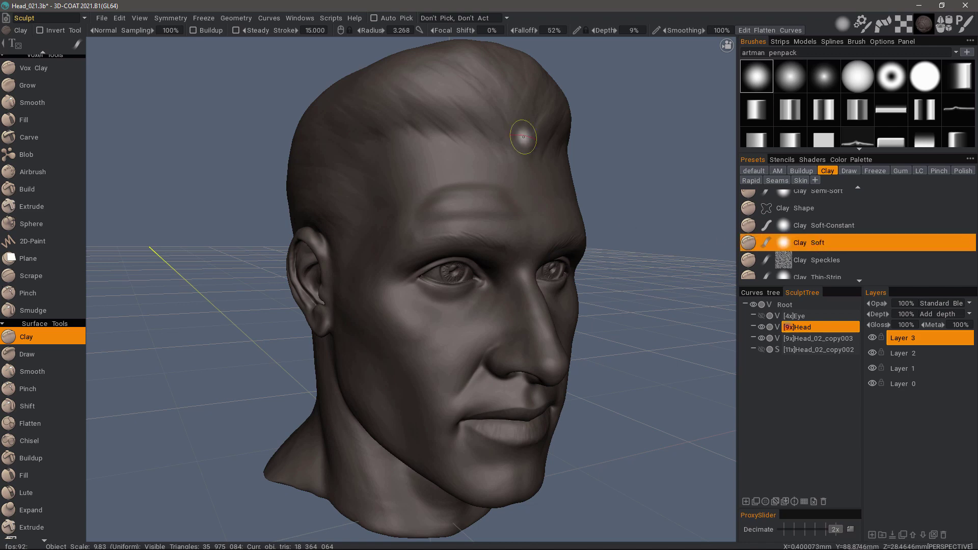
pyautogui.moveTo(524, 136)
pyautogui.keyDown('alt'); pyautogui.mouseDown()
pyautogui.moveTo(375, 191)
pyautogui.moveTo(438, 208)
pyautogui.moveTo(462, 203)
pyautogui.moveTo(425, 188)
pyautogui.moveTo(505, 212)
pyautogui.moveTo(419, 192)
pyautogui.moveTo(504, 185)
pyautogui.moveTo(465, 193)
pyautogui.mouseUp(); pyautogui.keyUp('alt')
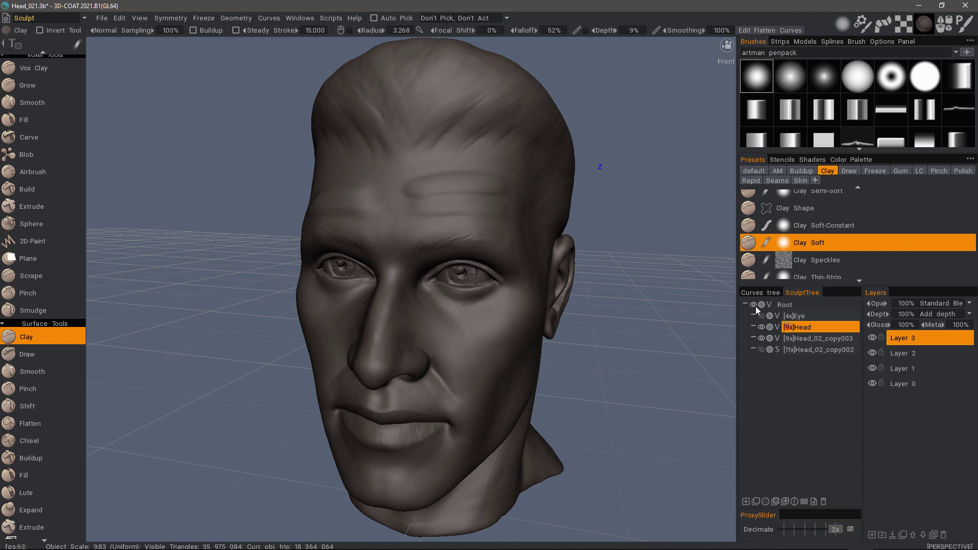
# Toggle Layer 3's visibility to compare the forehead detail, then set its depth to 104%
pyautogui.click(872, 337)
pyautogui.click(873, 337)
pyautogui.moveTo(880, 314)
pyautogui.mouseDown()
pyautogui.moveTo(860, 313)
pyautogui.moveTo(888, 314)
pyautogui.mouseUp()
pyautogui.moveTo(662, 275); pyautogui.dragTo(709, 120)
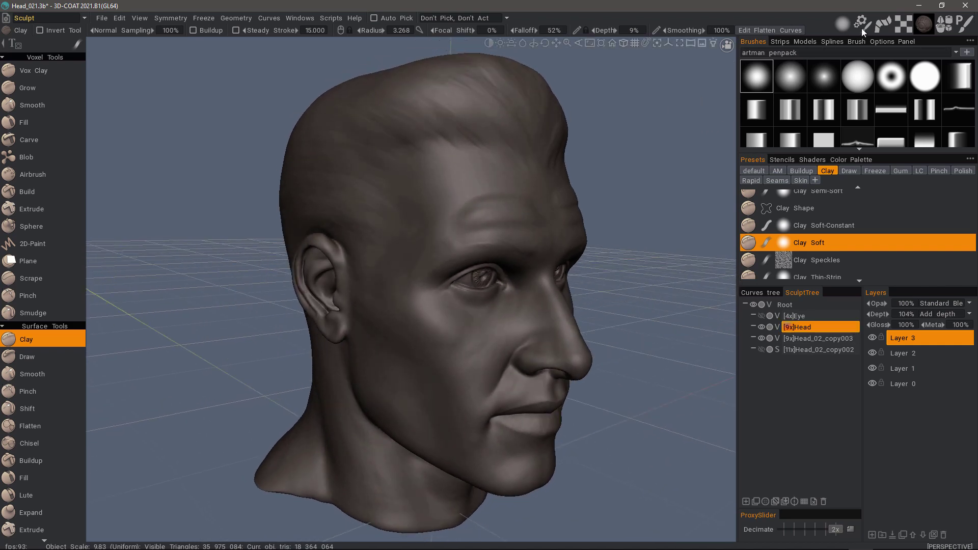
# Display the Shaders library in place of the Clay presets and scroll through the shaders
pyautogui.moveTo(885, 27)
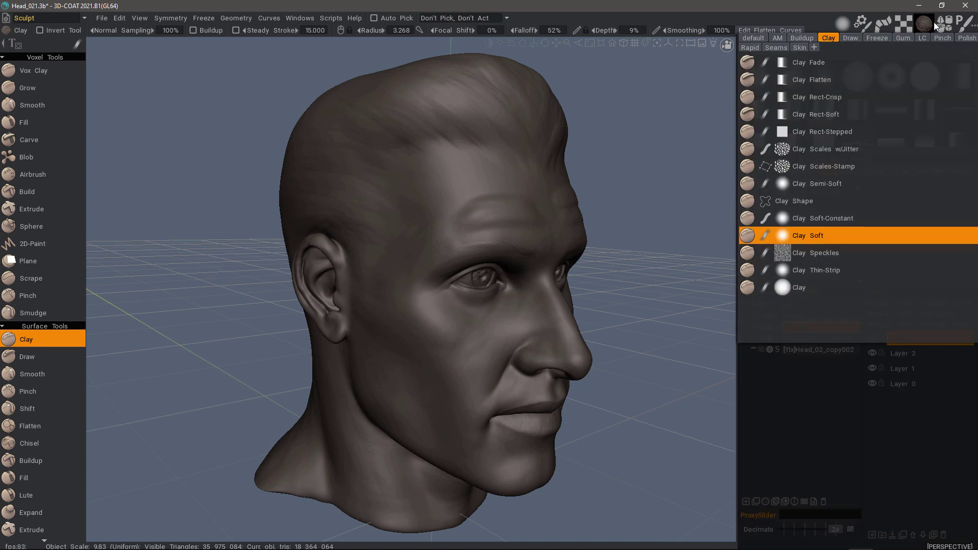
pyautogui.moveTo(923, 24)
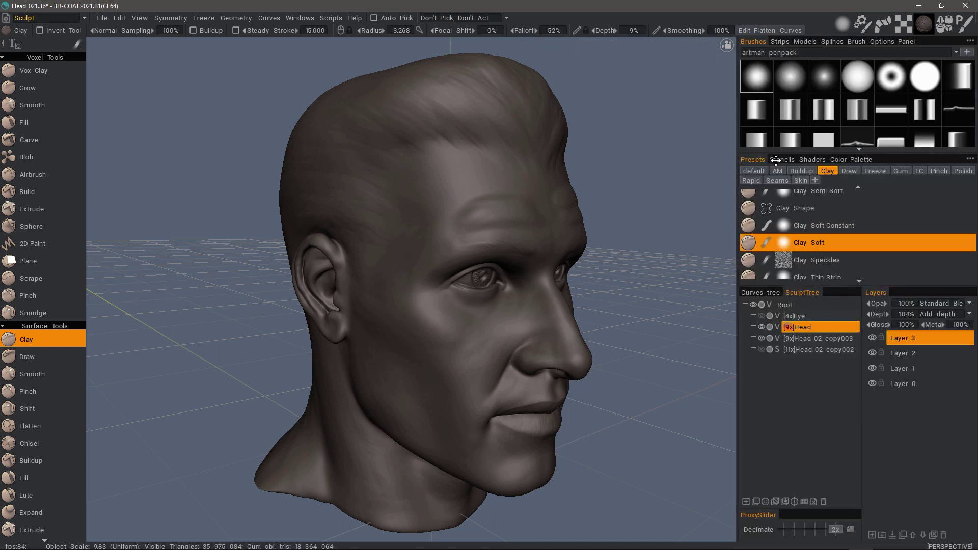
pyautogui.click(806, 160)
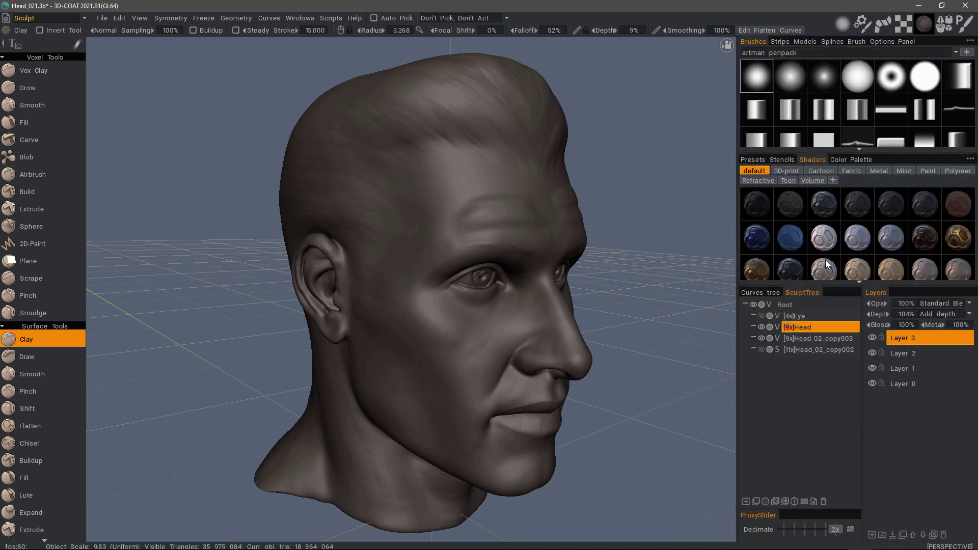
pyautogui.scroll(-5, 823, 254)
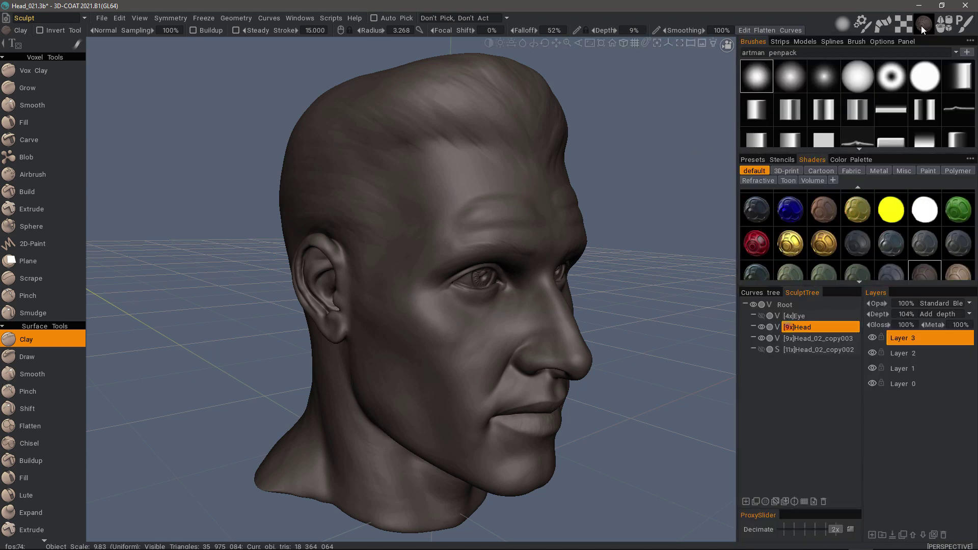
pyautogui.moveTo(927, 25)
pyautogui.moveTo(844, 25)
pyautogui.click(727, 46)
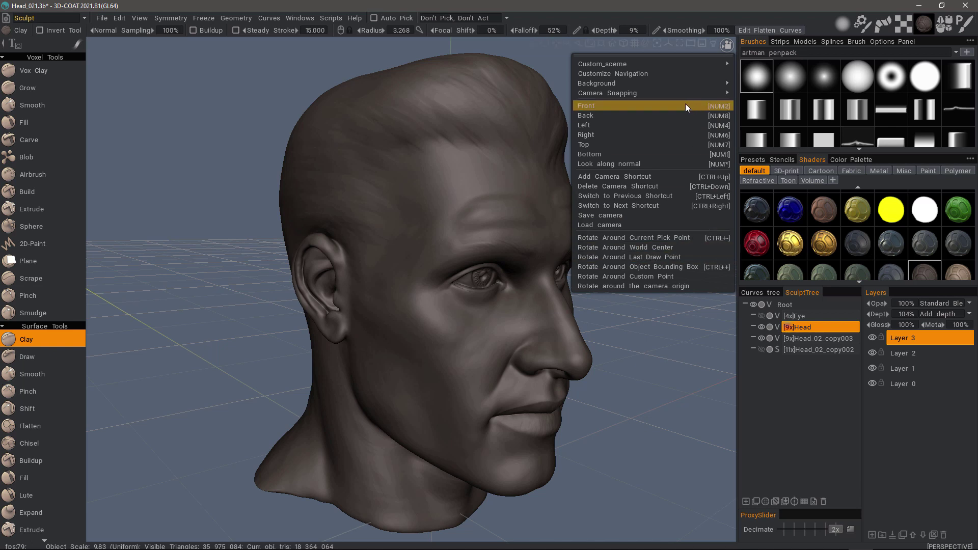
pyautogui.click(462, 106)
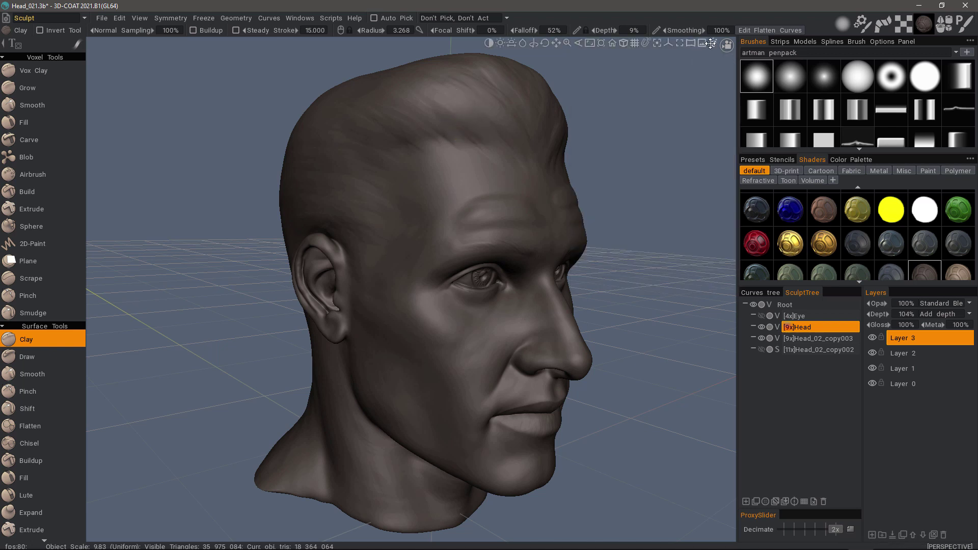